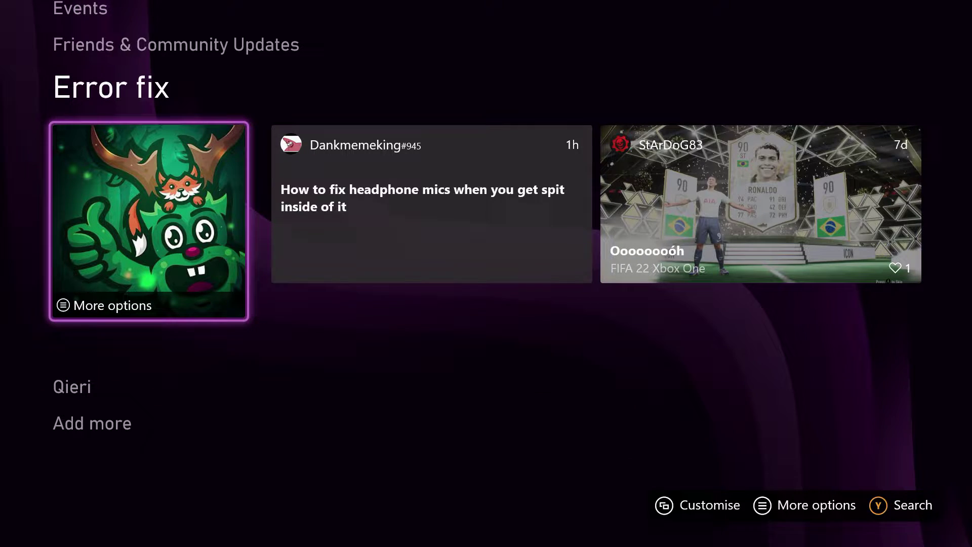
# Step: Open the full list of installed games from the console guide
pyautogui.press('super')
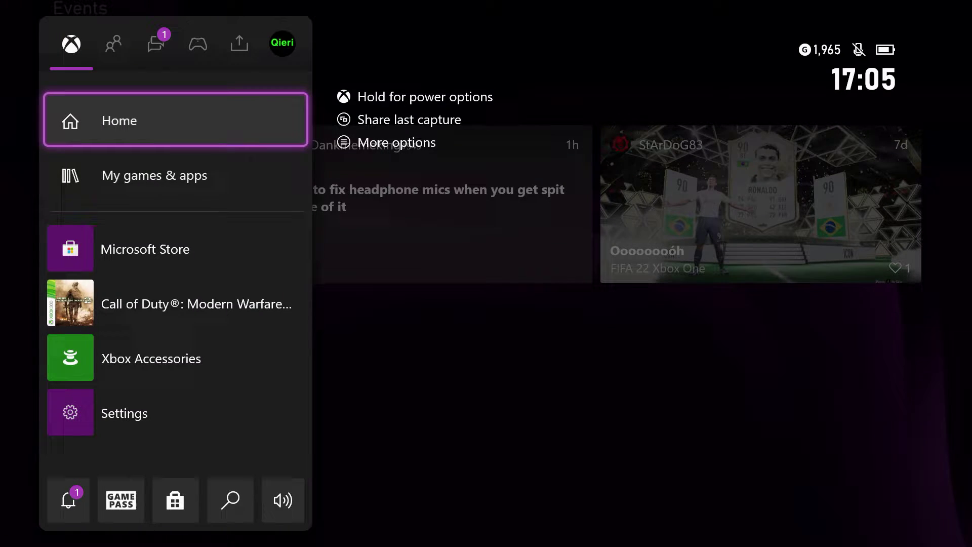
pyautogui.click(176, 175)
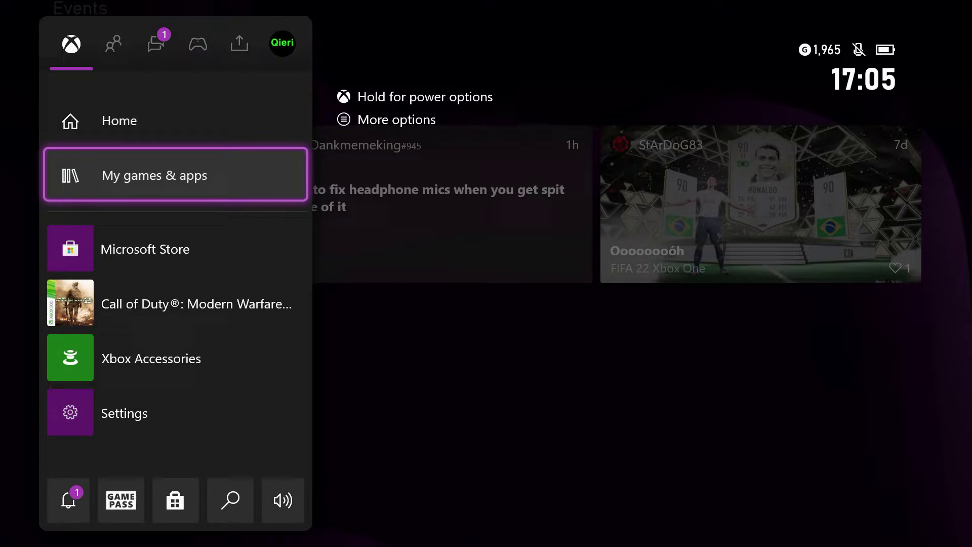
pyautogui.press('Return')
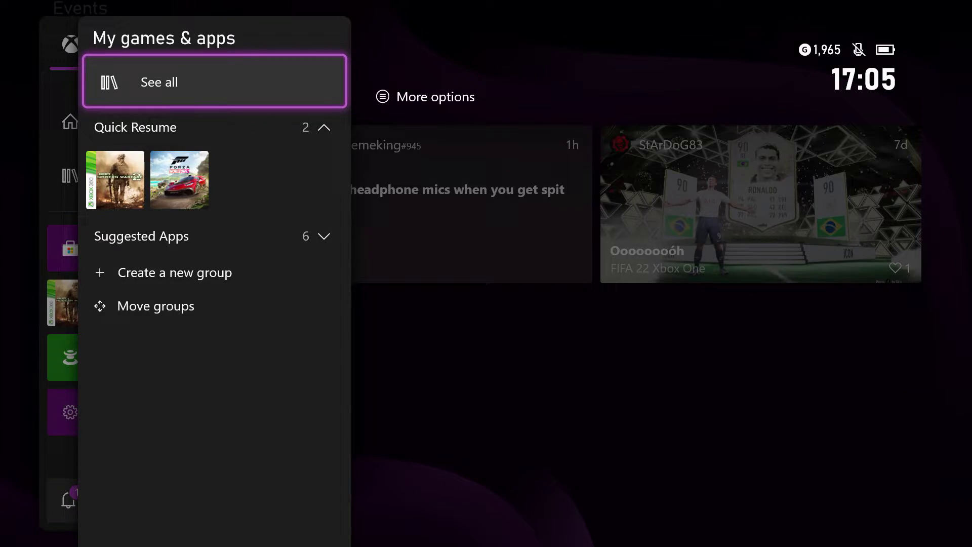
pyautogui.press('Return')
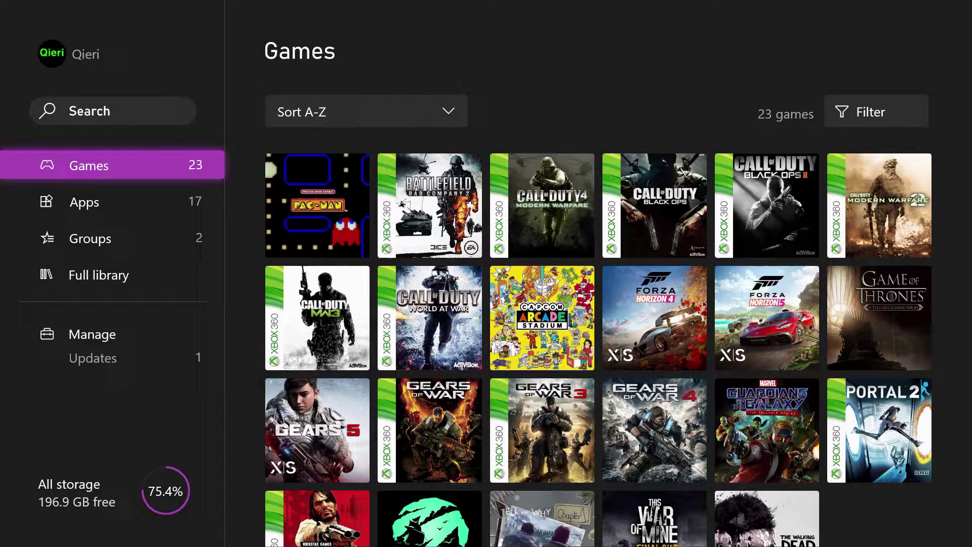
# Step: Look through the rows of installed games for one whose data can be managed
pyautogui.press('Right')
pyautogui.press('Right')
pyautogui.press('Right')
pyautogui.press('Right')
pyautogui.press('Right')
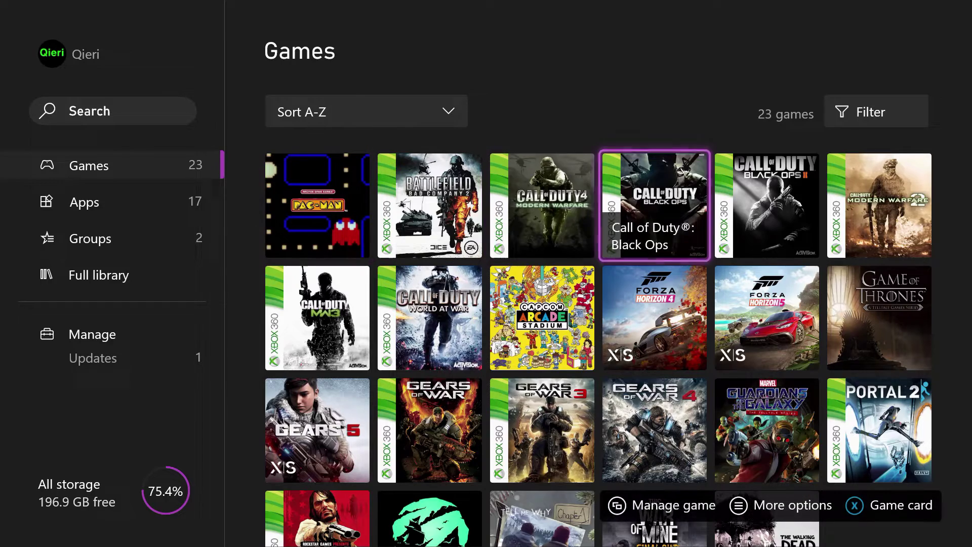
pyautogui.press('Right')
pyautogui.press('Down')
pyautogui.press('Down')
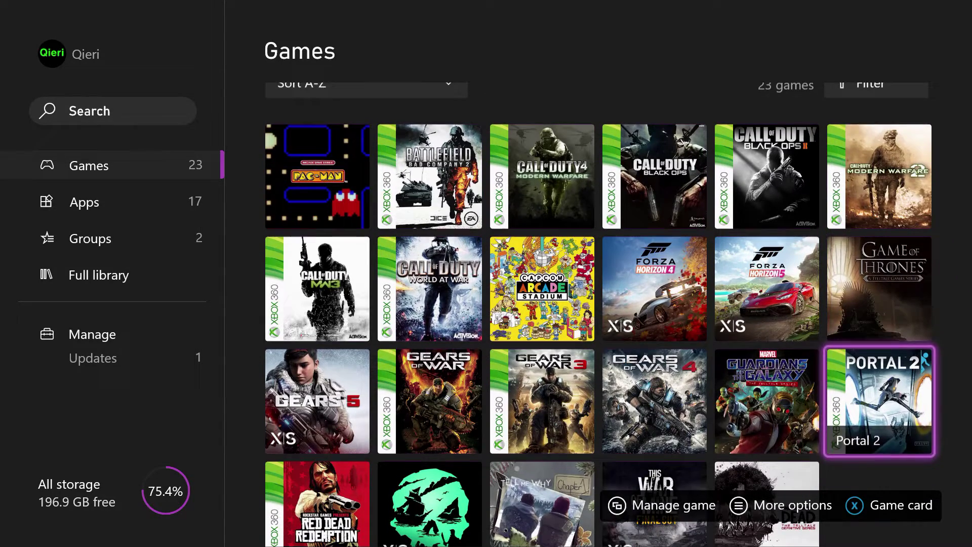
pyautogui.press('Left')
pyautogui.press('Left')
pyautogui.press('Left')
pyautogui.press('Left')
pyautogui.press('Left')
pyautogui.press('Down')
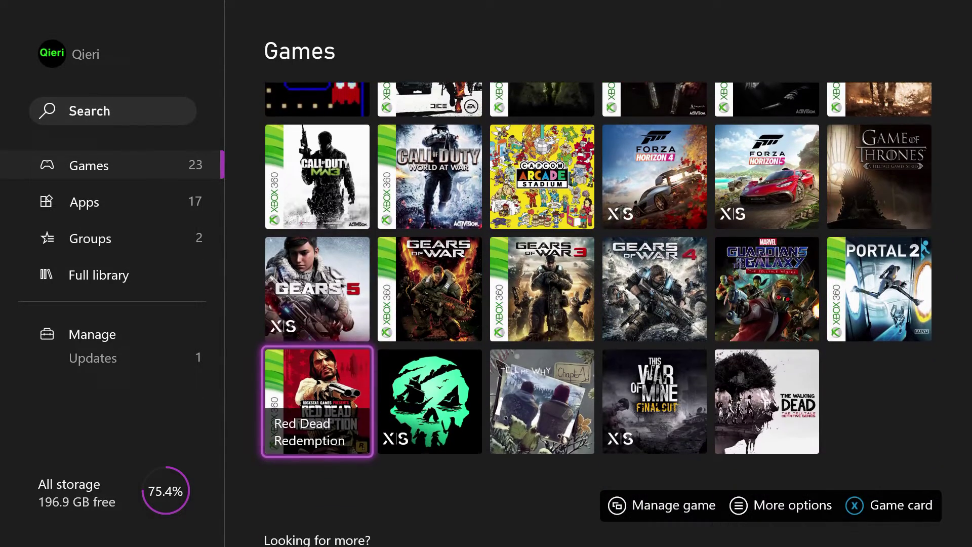
pyautogui.press('Up')
pyautogui.press('Right')
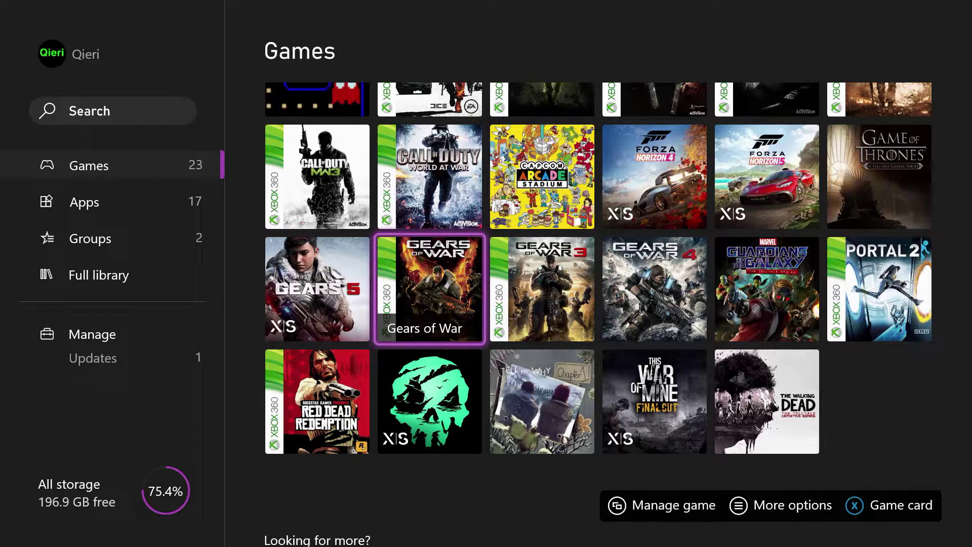
pyautogui.press('Right')
pyautogui.press('Right')
pyautogui.press('Right')
pyautogui.press('Right')
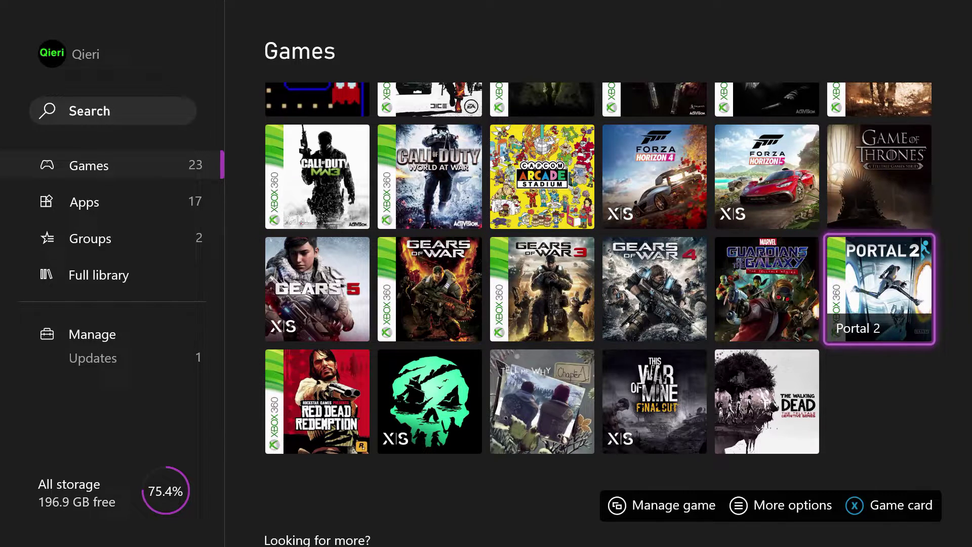
# Step: Select Gears 5 in the games list and open its game and add-ons management page
pyautogui.press('Left')
pyautogui.press('Left')
pyautogui.press('Left')
pyautogui.press('Left')
pyautogui.press('Left')
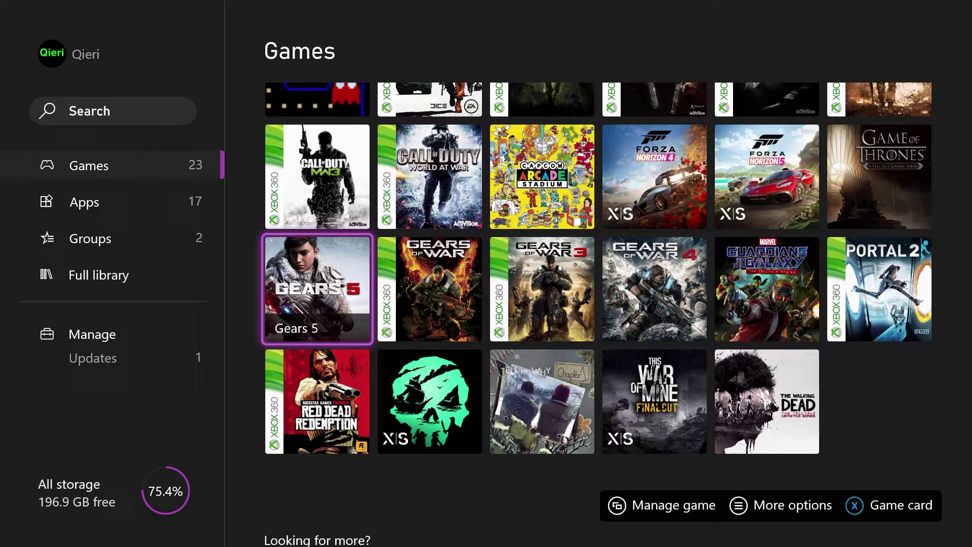
pyautogui.press('Menu')
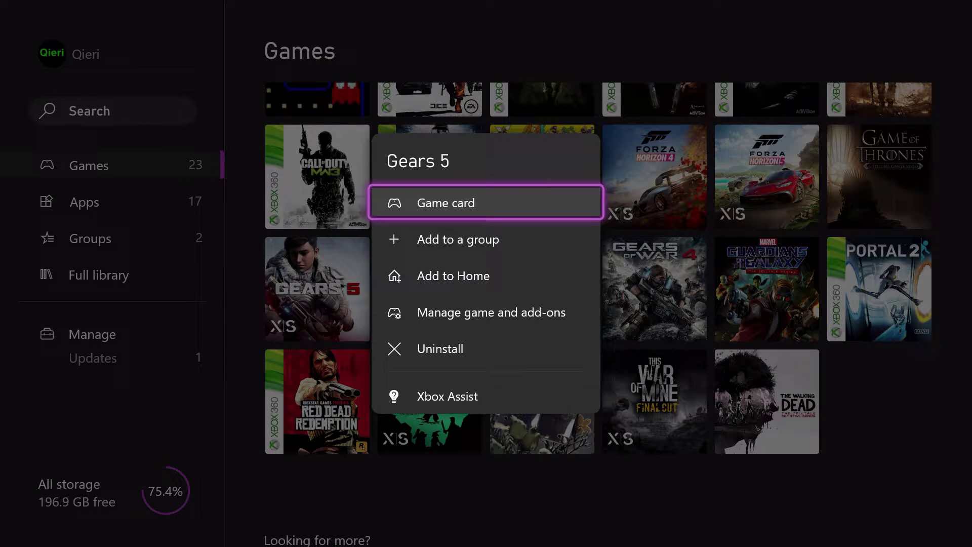
pyautogui.press('Down')
pyautogui.press('Down')
pyautogui.press('Down')
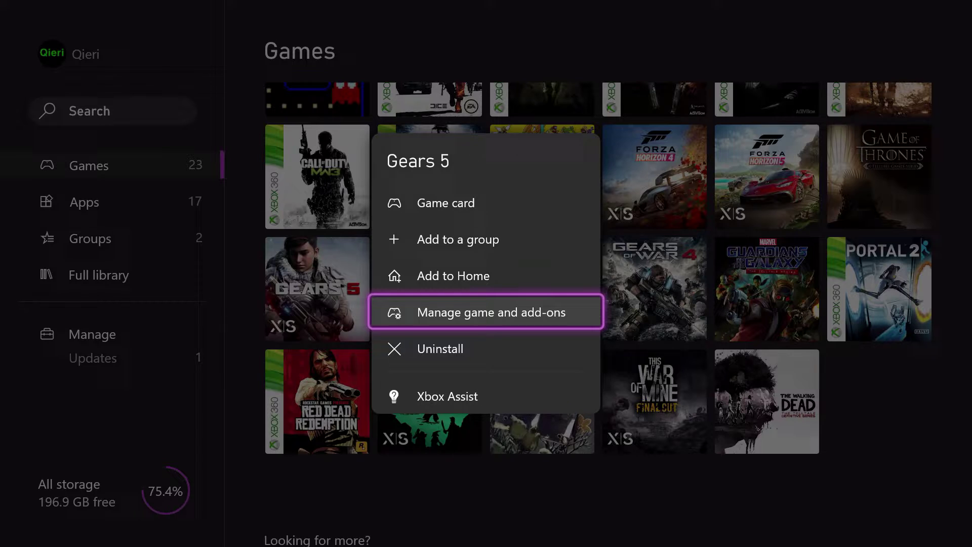
pyautogui.press('Return')
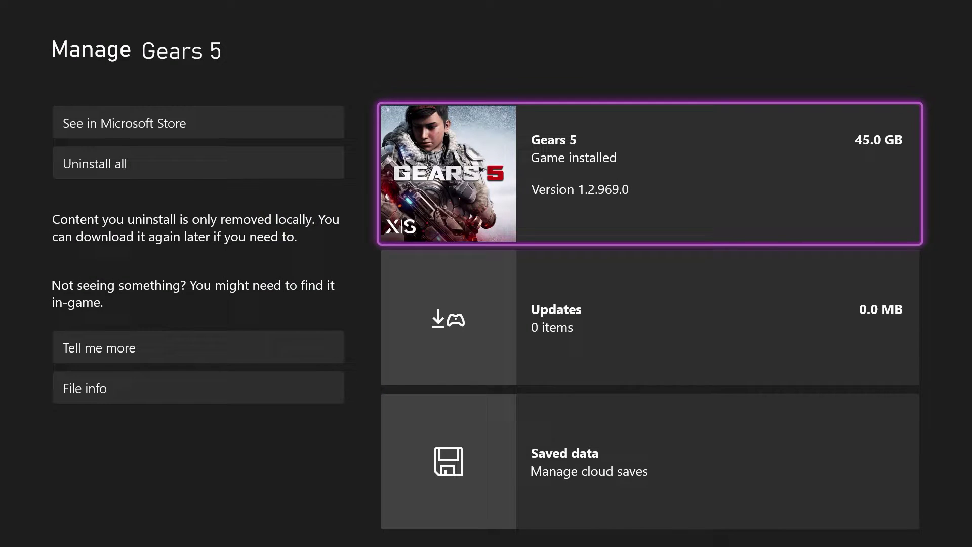
# Step: Open the saved data of Gears 5 and bring up the delete options for the profile's saves
pyautogui.press('Down')
pyautogui.press('Down')
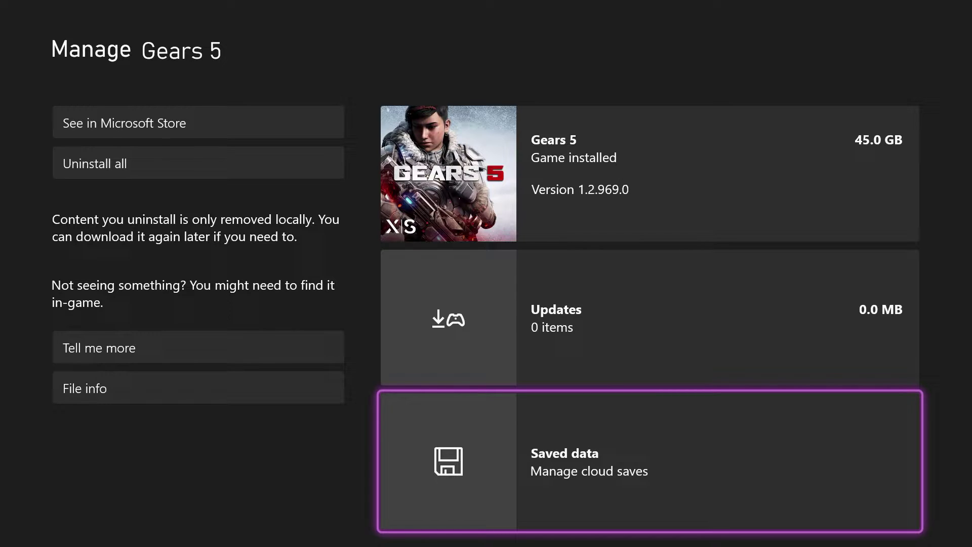
pyautogui.press('Return')
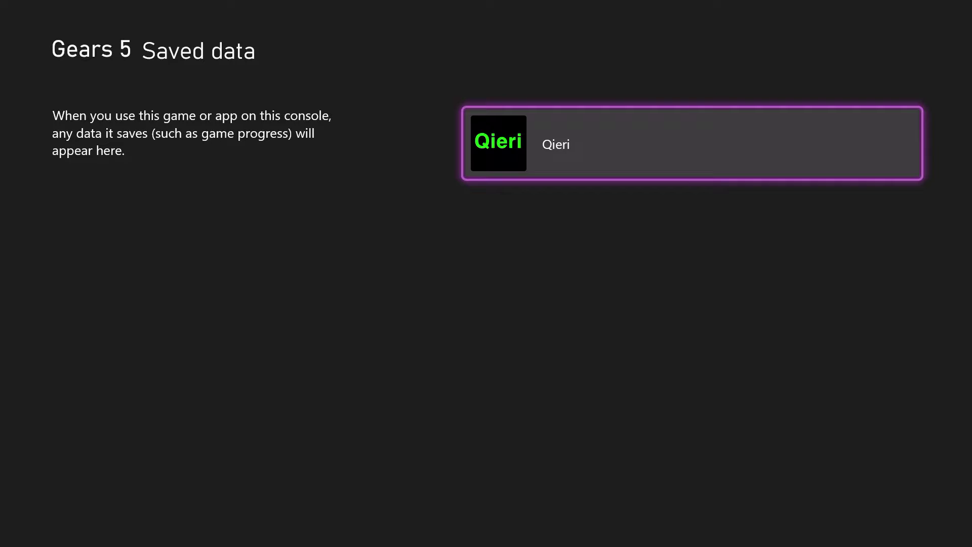
pyautogui.press('Return')
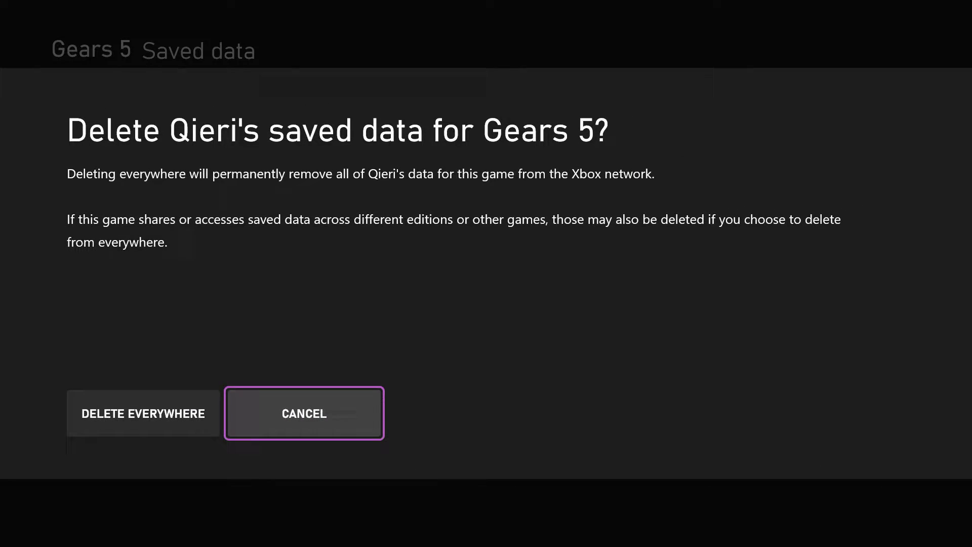
# Step: Cancel deleting the Gears 5 saved data and return to the games list
pyautogui.press('Left')
pyautogui.press('Right')
pyautogui.press('Return')
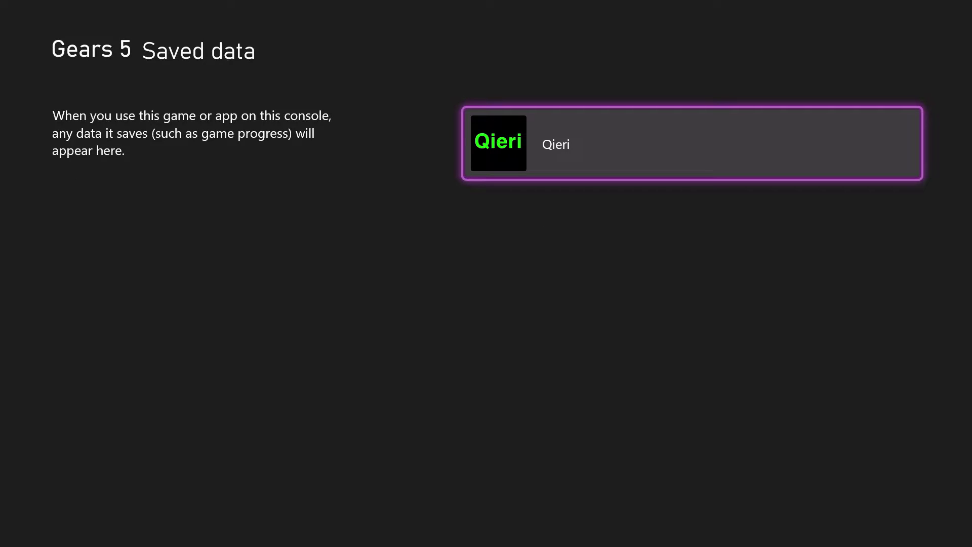
pyautogui.press('Escape')
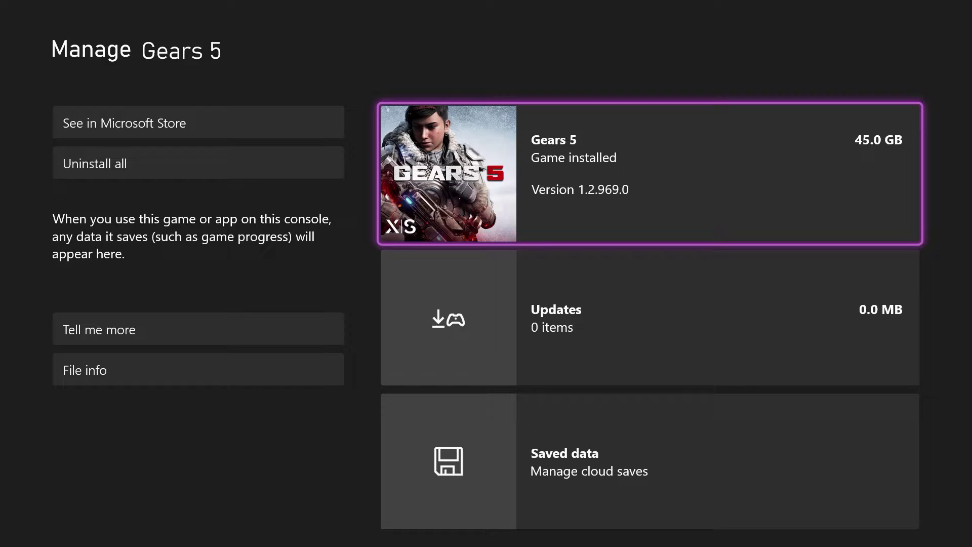
pyautogui.press('Escape')
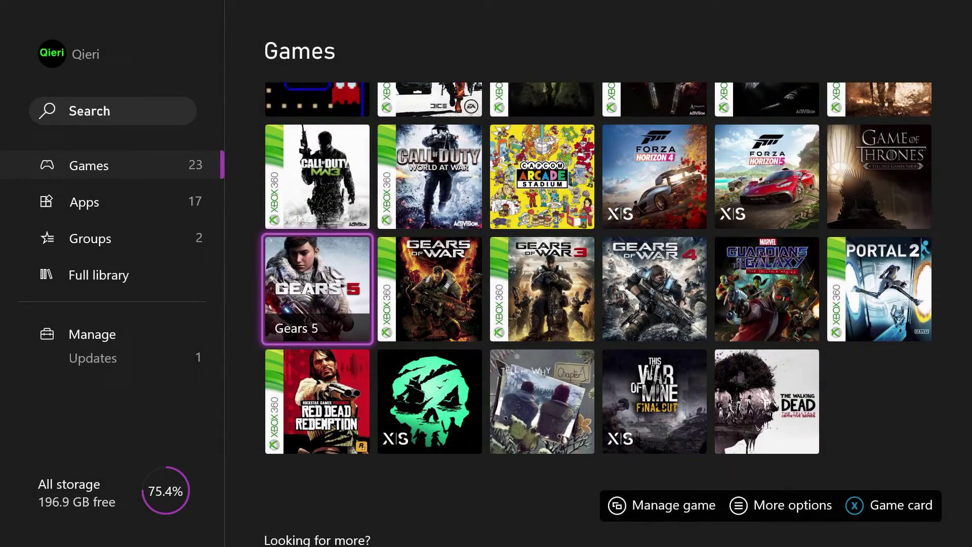
pyautogui.press('Right')
pyautogui.press('Right')
pyautogui.press('Up')
pyautogui.press('Up')
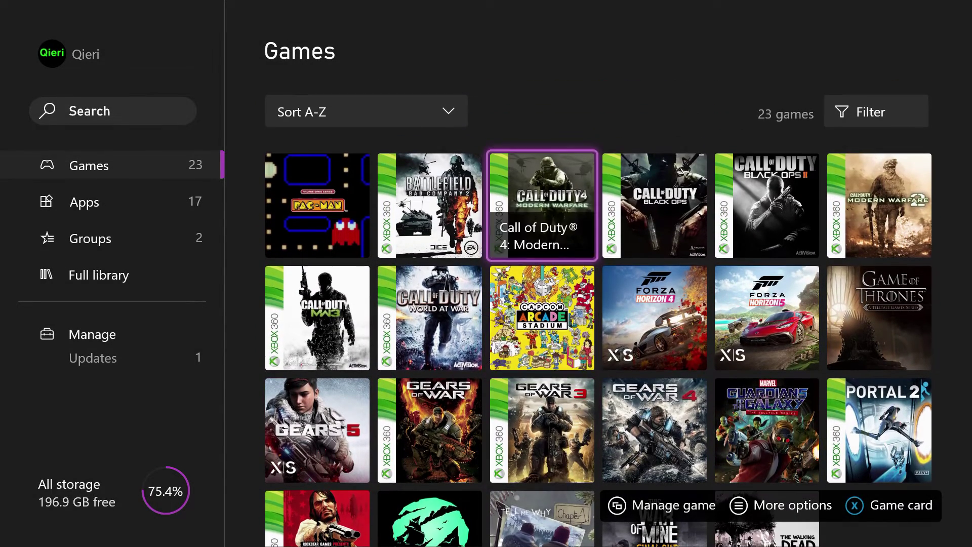
pyautogui.press('Right')
pyautogui.press('Left')
pyautogui.press('Left')
pyautogui.press('Left')
pyautogui.press('Left')
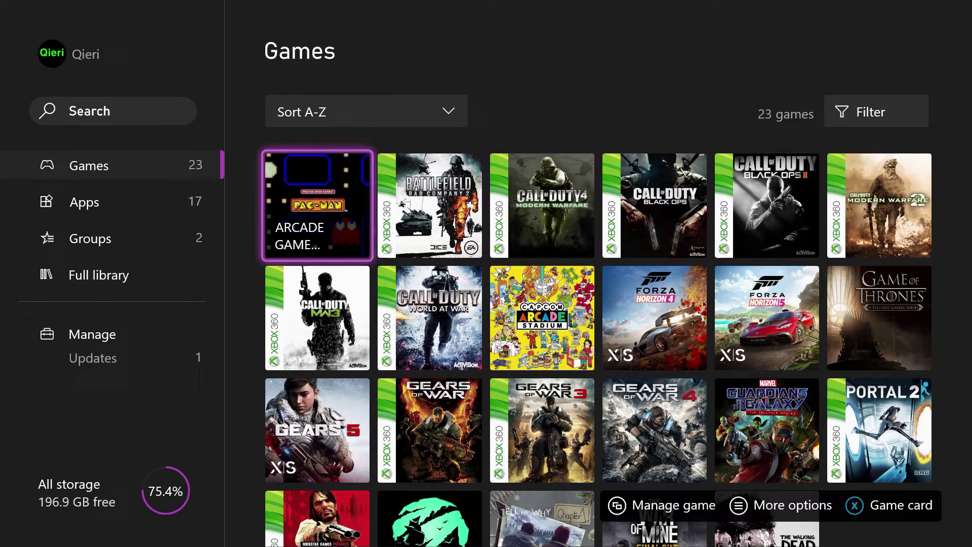
pyautogui.press('Up')
pyautogui.press('Down')
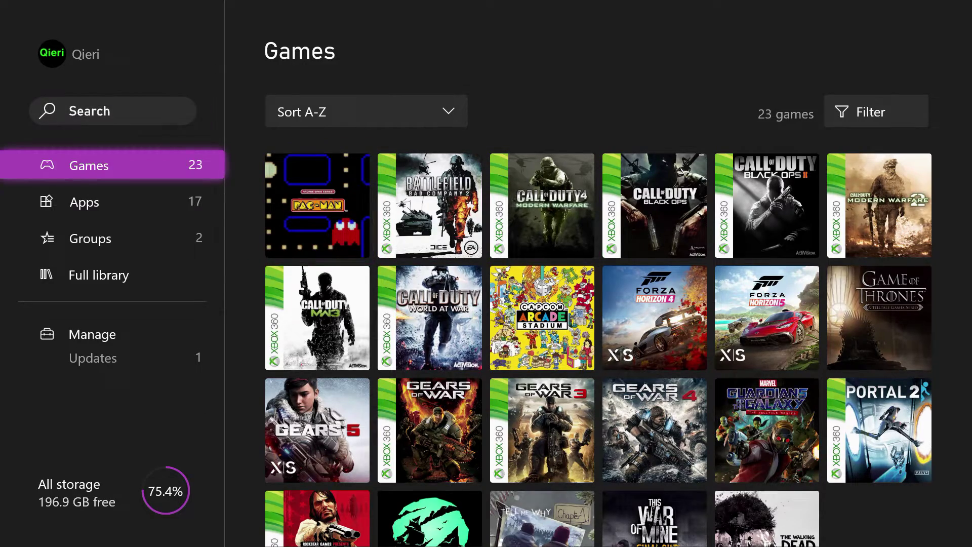
pyautogui.press('Down')
pyautogui.press('Up')
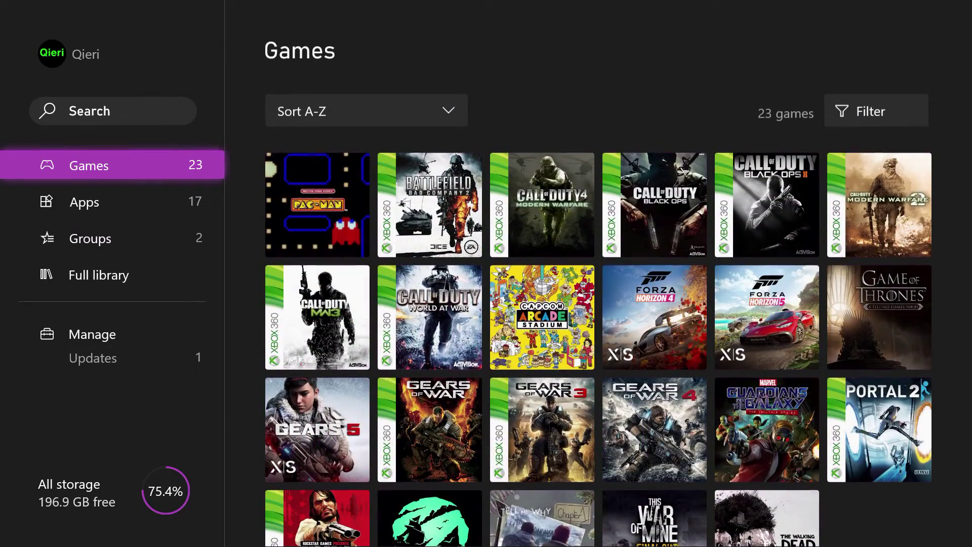
pyautogui.press('Right')
pyautogui.press('Right')
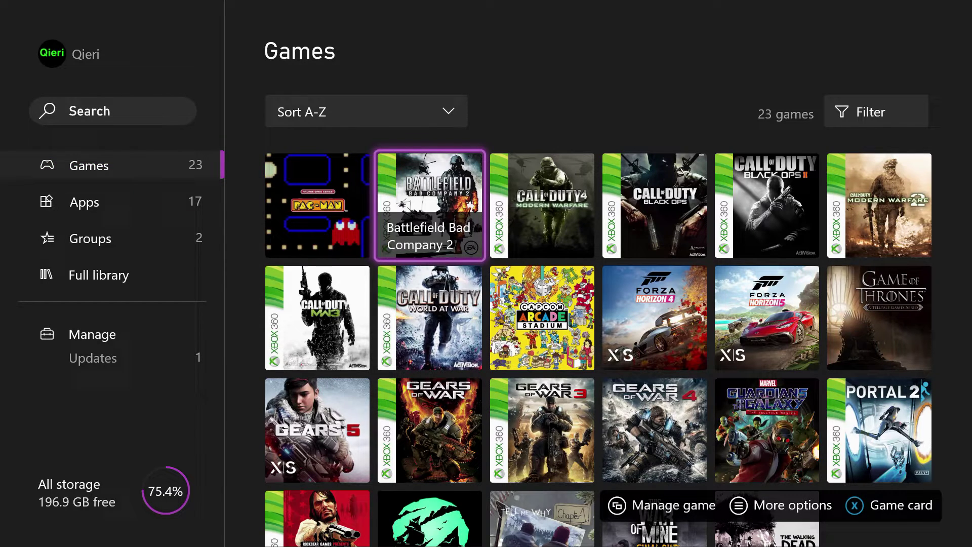
pyautogui.press('Left')
pyautogui.press('Left')
# Step: Select Call of Duty: Black Ops II in the games list and open its game and add-ons management page
pyautogui.press('Right')
pyautogui.press('Right')
pyautogui.press('Right')
pyautogui.press('Right')
pyautogui.press('Right')
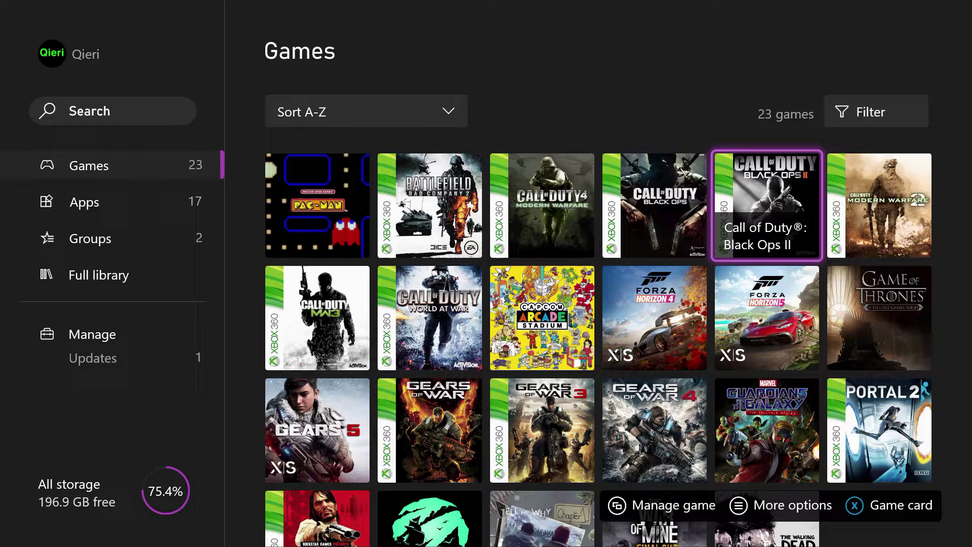
pyautogui.press('Menu')
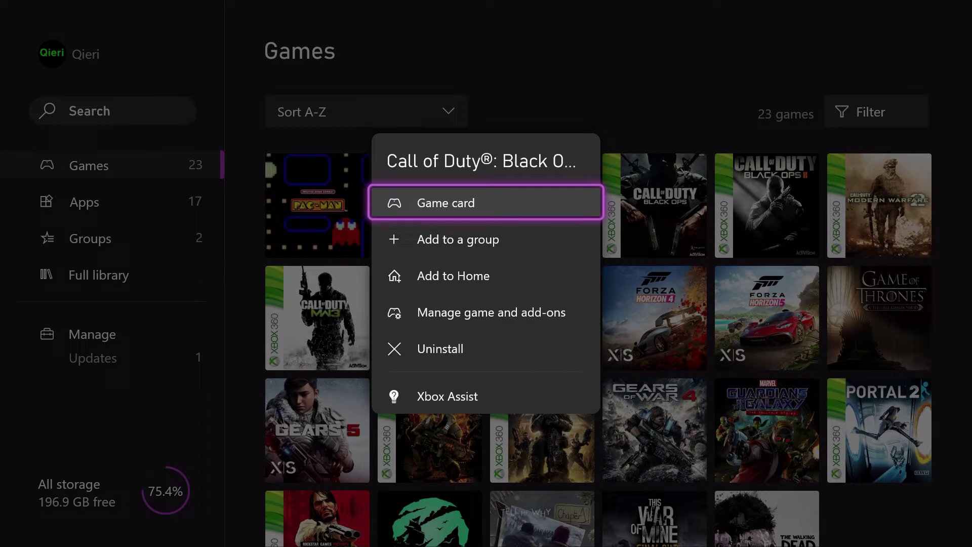
pyautogui.press('Down')
pyautogui.press('Down')
pyautogui.press('Down')
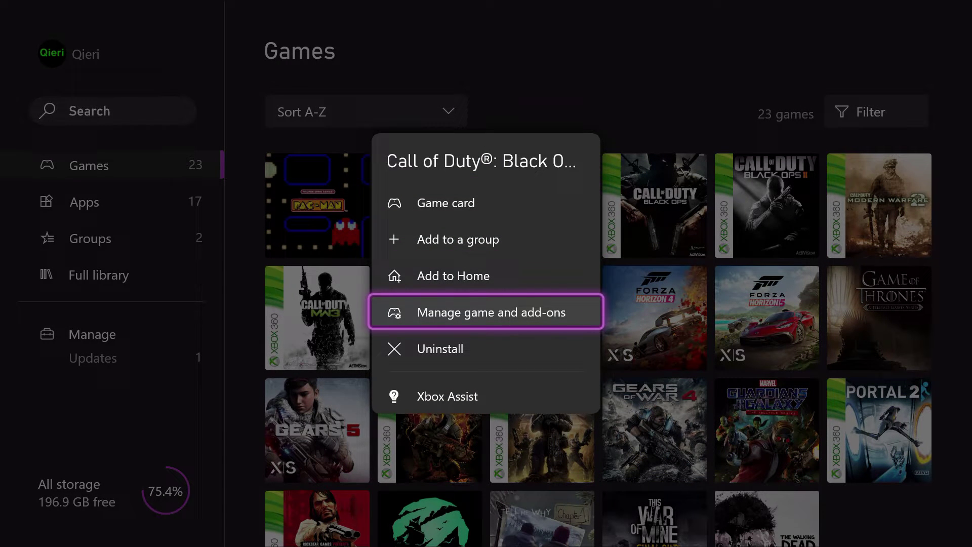
pyautogui.press('Return')
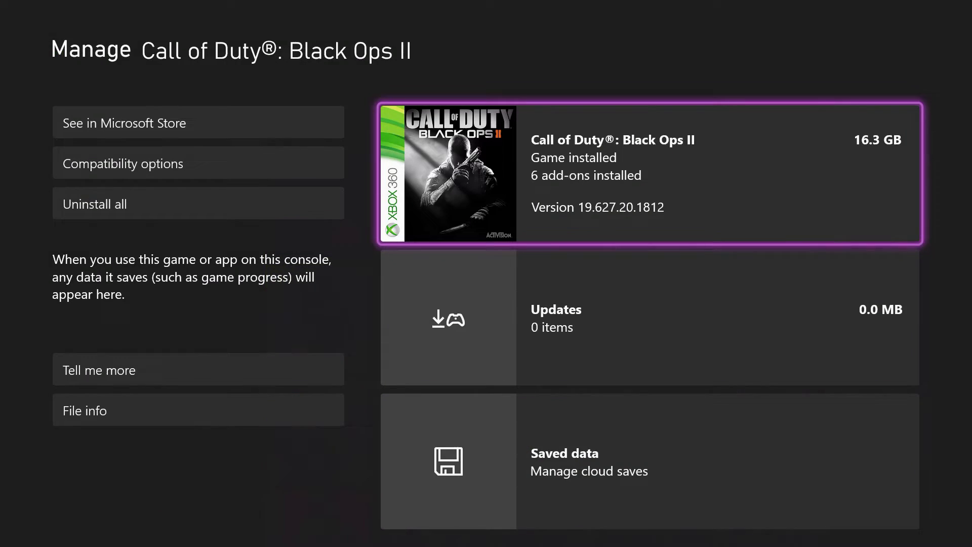
# Step: Check the saved data of Call of Duty: Black Ops II and return to its management page
pyautogui.press('Down')
pyautogui.press('Down')
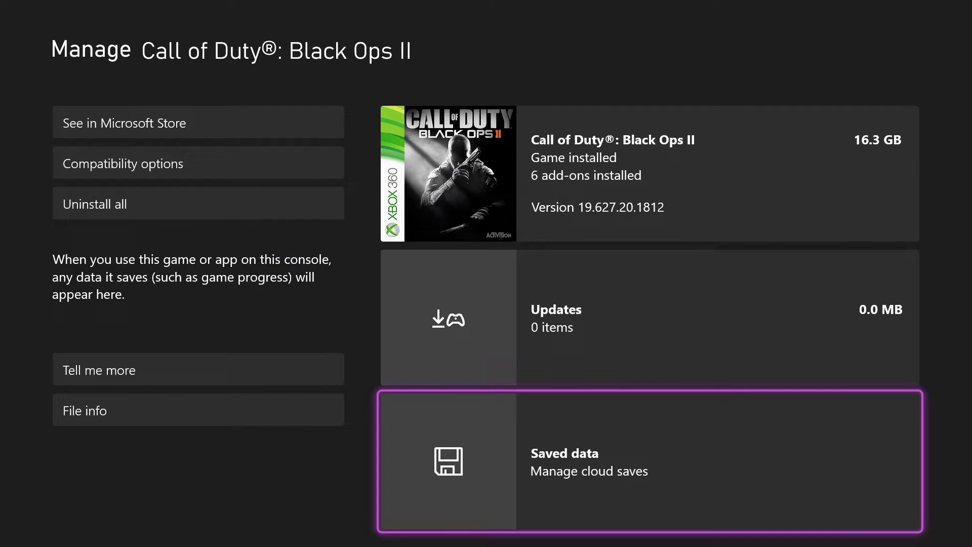
pyautogui.press('Return')
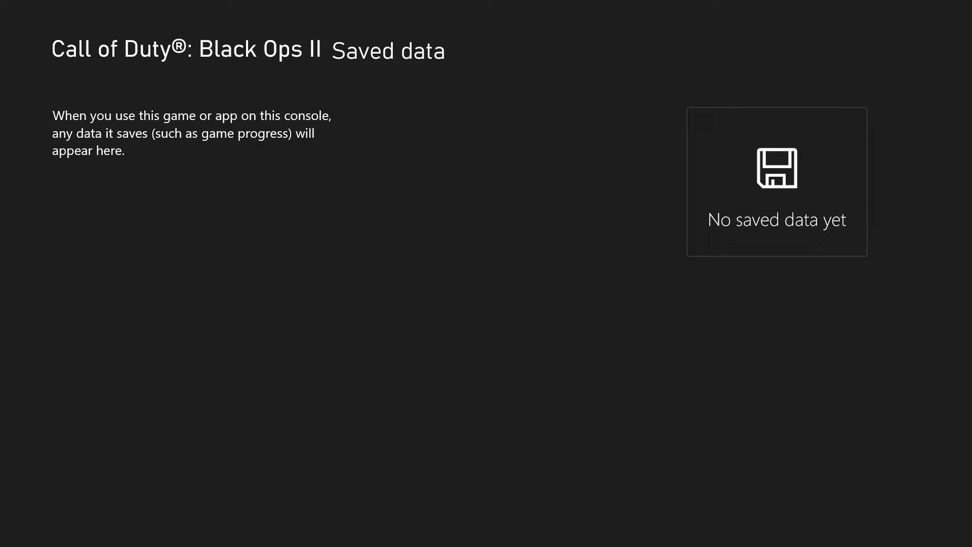
pyautogui.press('Escape')
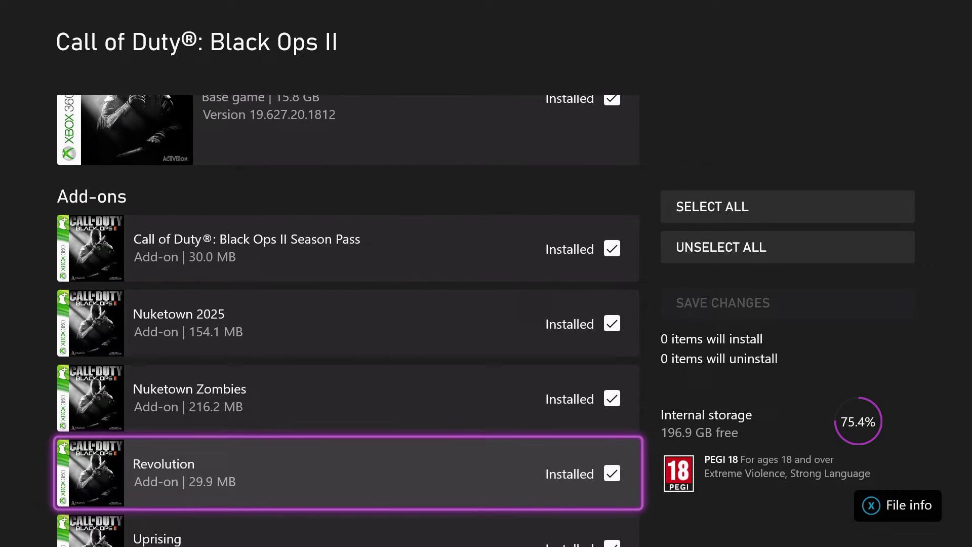
# Step: Mark the Call of Duty: Black Ops II Season Pass add-on for removal
pyautogui.press('Up')
pyautogui.press('Up')
pyautogui.press('Up')
pyautogui.press('Up')
pyautogui.press('Up')
pyautogui.press('Up')
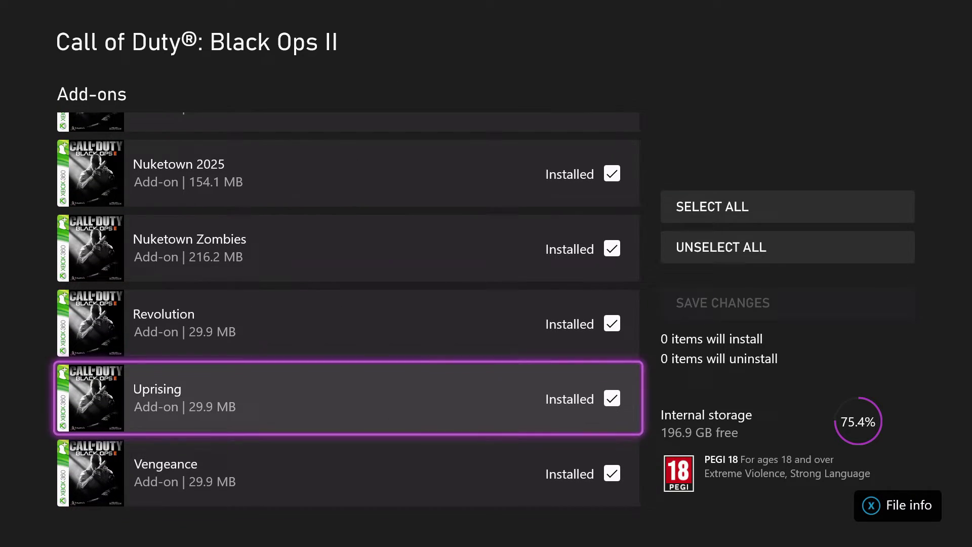
pyautogui.press('Down')
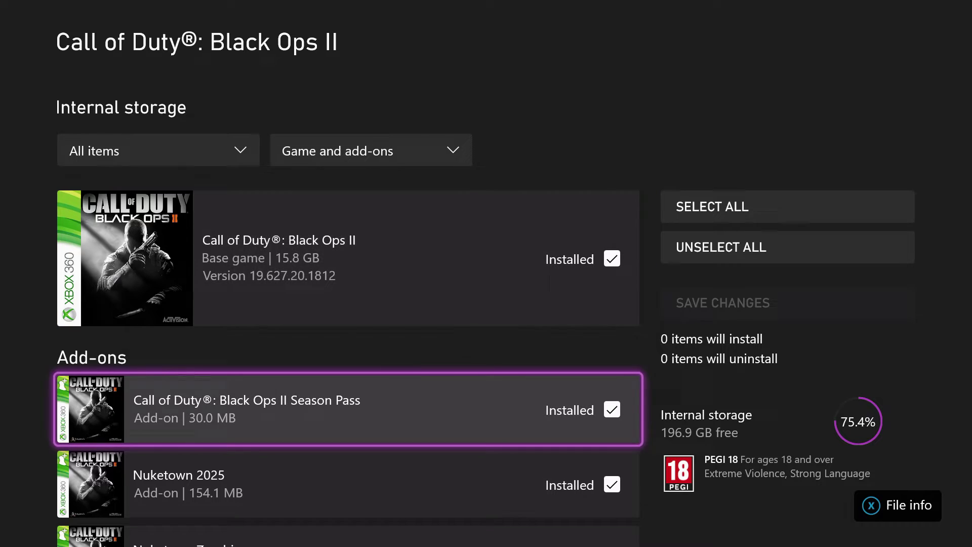
pyautogui.press('Return')
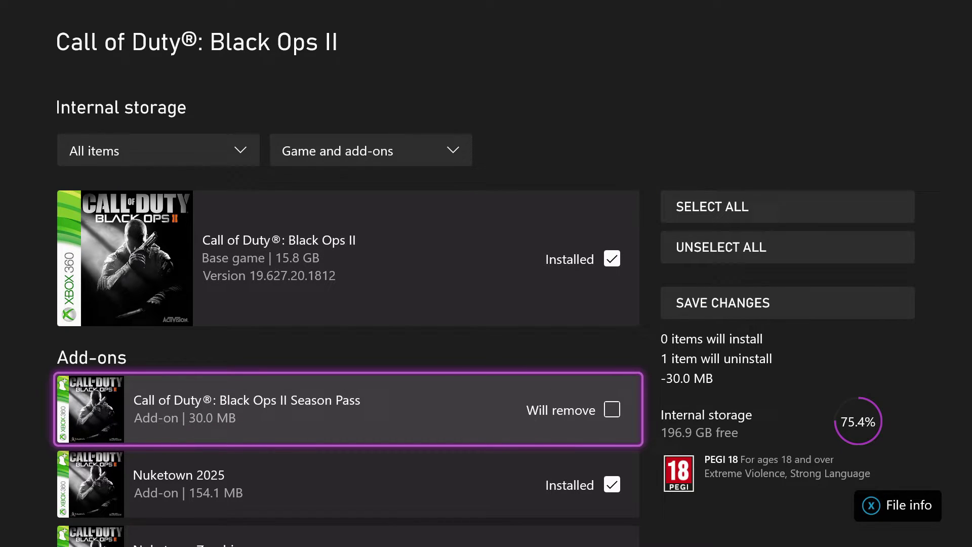
# Step: Look over the option for saving the changes and the game's other installed add-ons
pyautogui.press('Right')
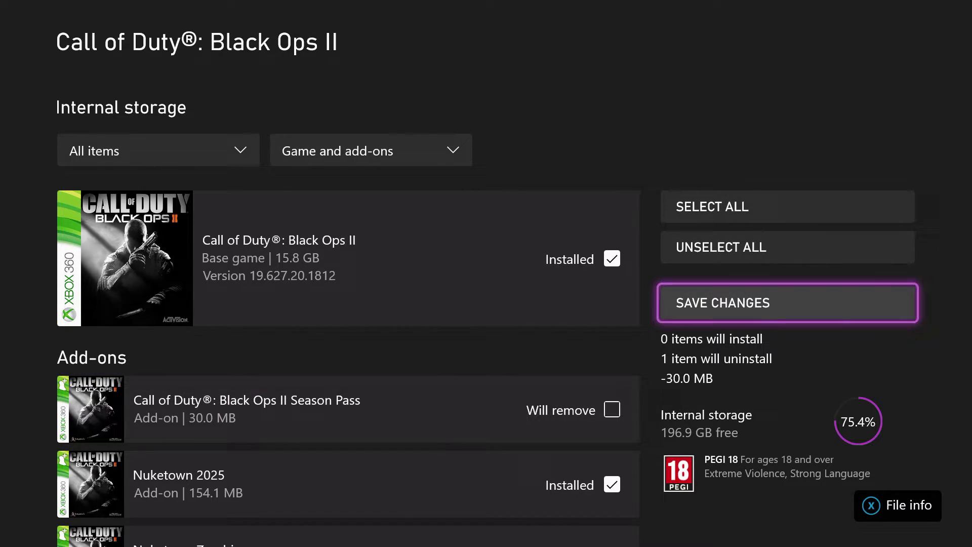
pyautogui.press('Left')
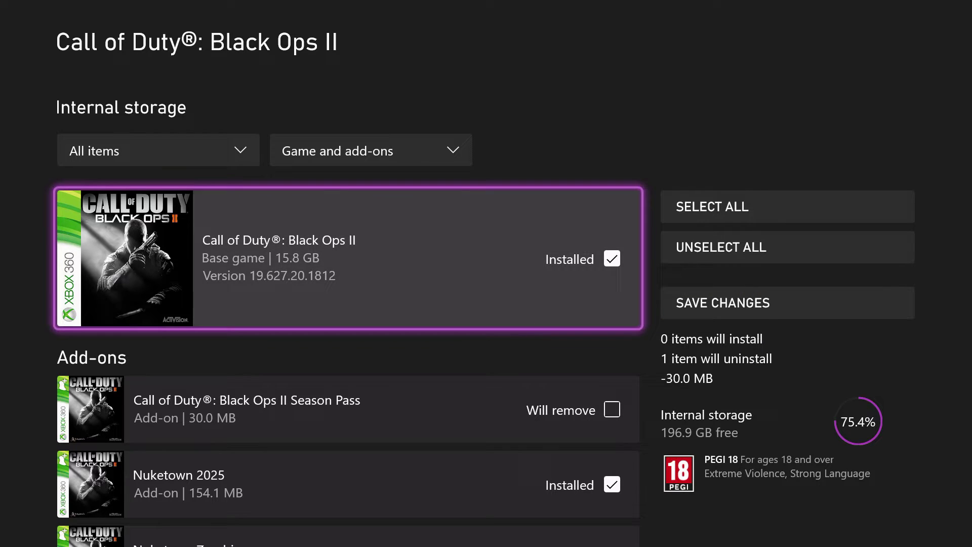
pyautogui.press('Down')
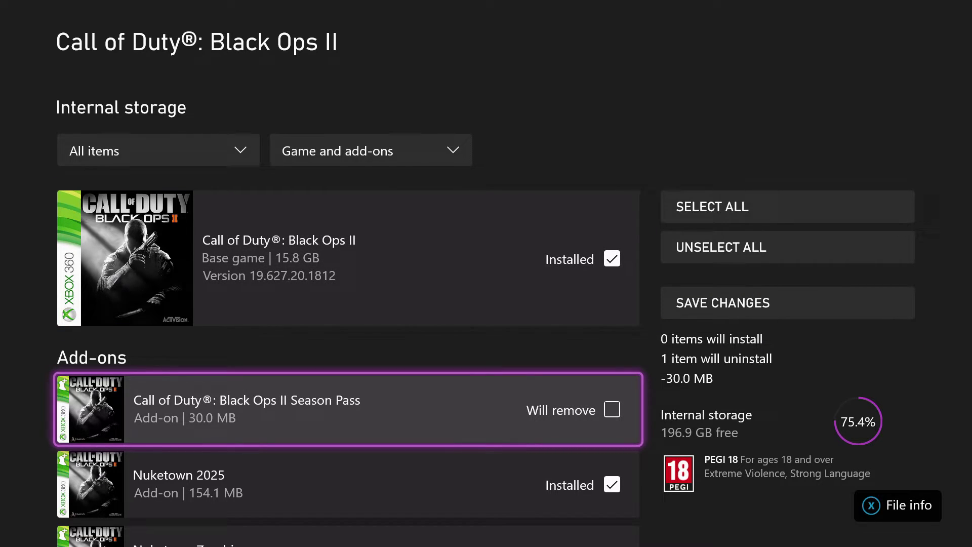
pyautogui.press('Right')
pyautogui.press('Left')
pyautogui.press('Down')
pyautogui.press('Up')
pyautogui.press('Down')
pyautogui.press('Down')
pyautogui.press('Down')
pyautogui.press('Down')
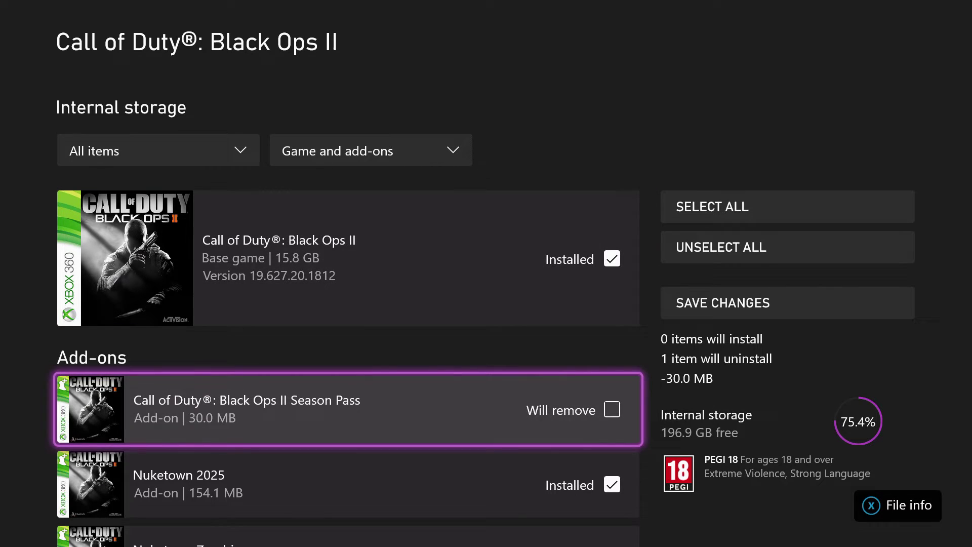
pyautogui.press('Down')
pyautogui.press('Up')
pyautogui.press('Up')
pyautogui.press('Up')
pyautogui.press('Up')
pyautogui.press('Up')
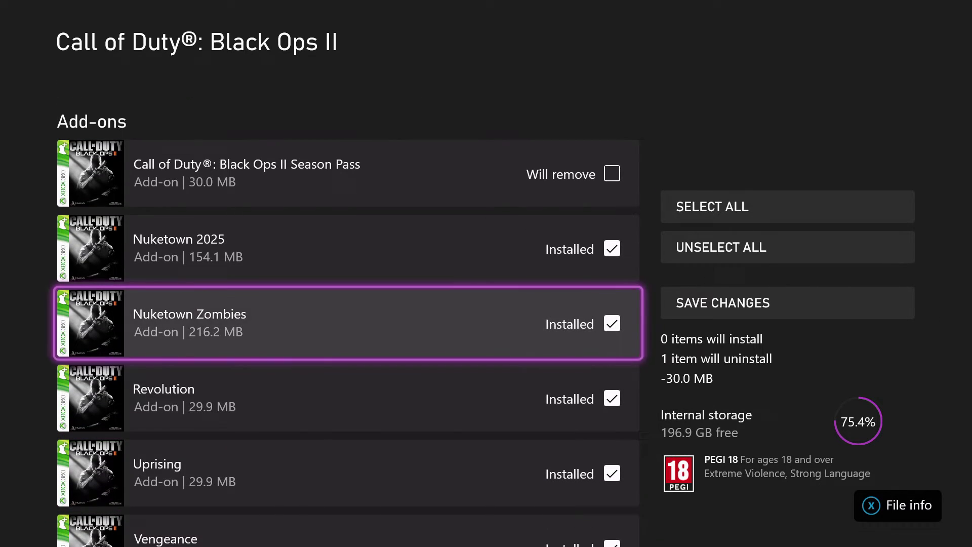
pyautogui.press('Down')
pyautogui.press('Down')
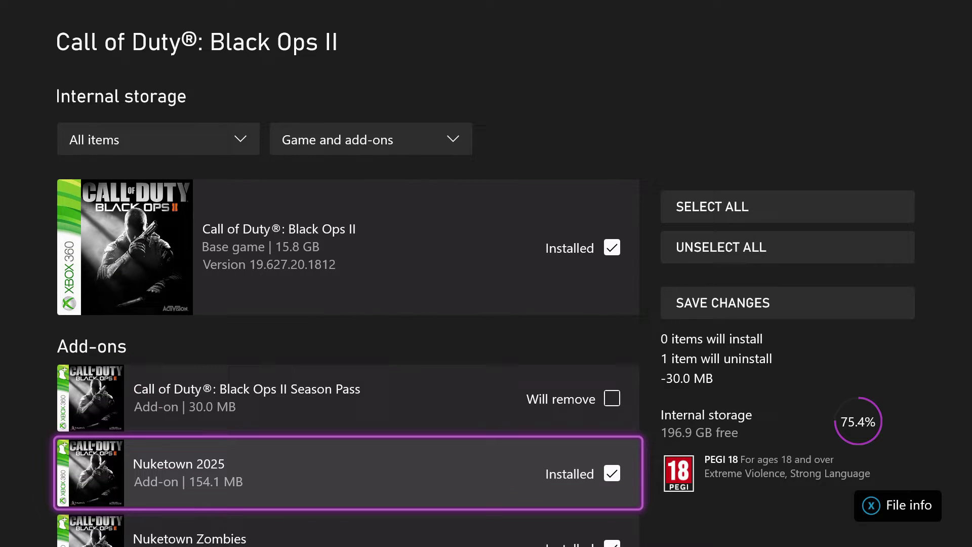
pyautogui.press('Down')
pyautogui.press('Right')
pyautogui.press('Left')
pyautogui.press('Up')
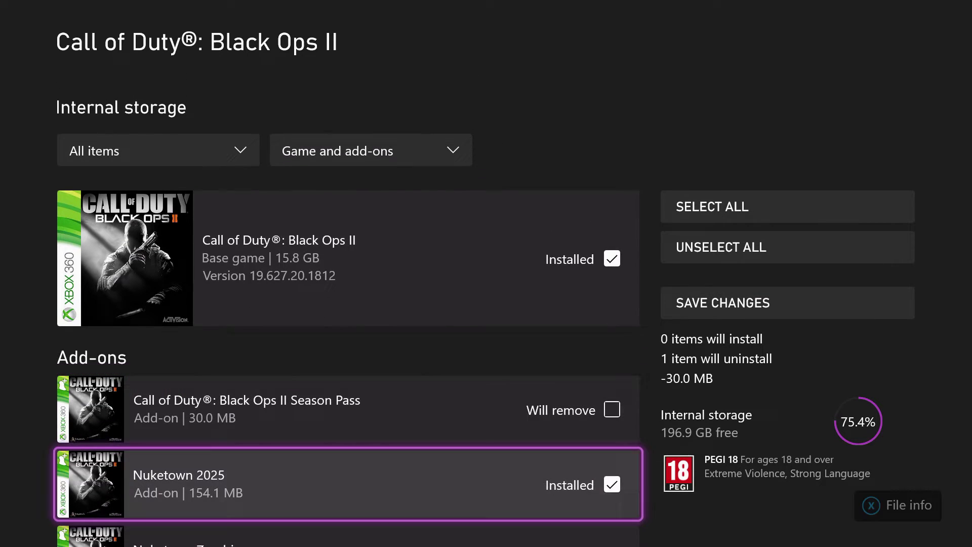
# Step: Mark the Nuketown 2025, Nuketown Zombies, Revolution, Uprising and Vengeance add-ons for removal
pyautogui.press('Return')
pyautogui.press('Down')
pyautogui.press('Return')
pyautogui.press('Down')
pyautogui.press('Return')
pyautogui.press('Down')
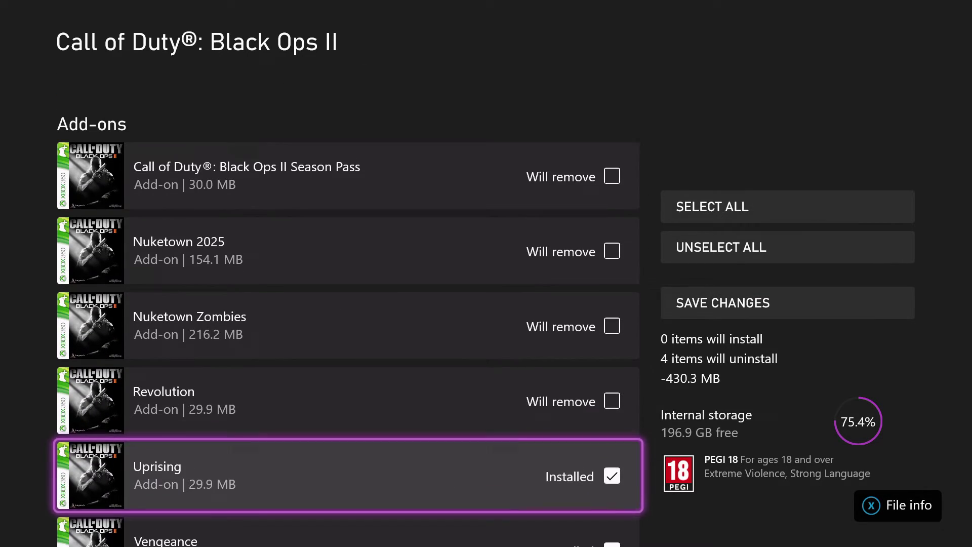
pyautogui.press('Return')
pyautogui.press('Down')
pyautogui.press('Return')
pyautogui.press('Return')
pyautogui.press('Return')
pyautogui.press('Up')
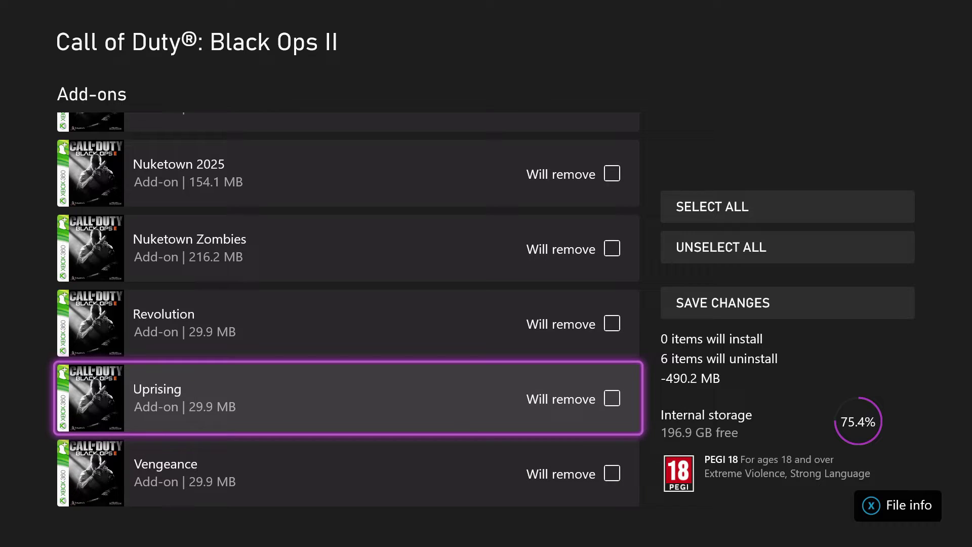
# Step: Review the base game entry and the add-ons marked for removal
pyautogui.press('Up')
pyautogui.press('Up')
pyautogui.press('Up')
pyautogui.press('Up')
pyautogui.press('Up')
pyautogui.press('Up')
pyautogui.press('Down')
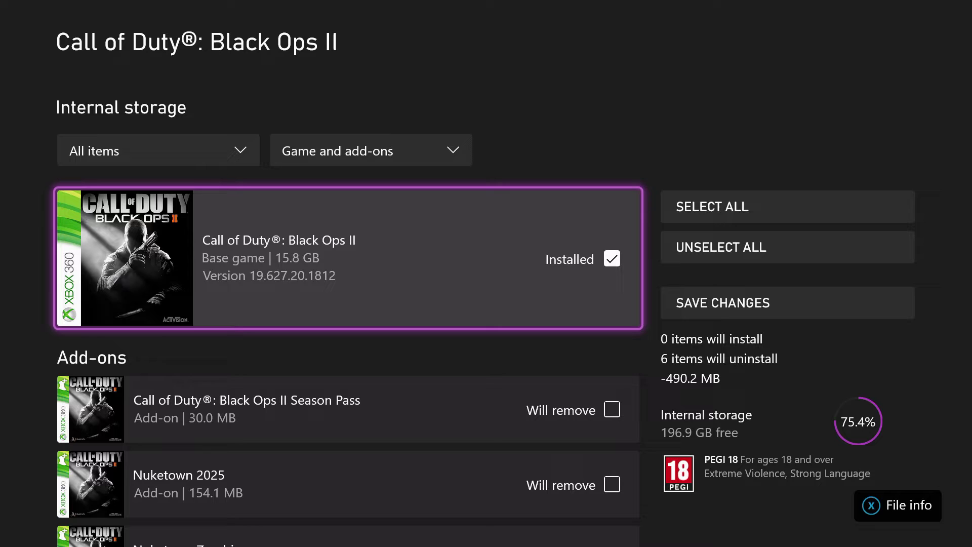
pyautogui.press('Down')
pyautogui.press('Down')
pyautogui.press('Down')
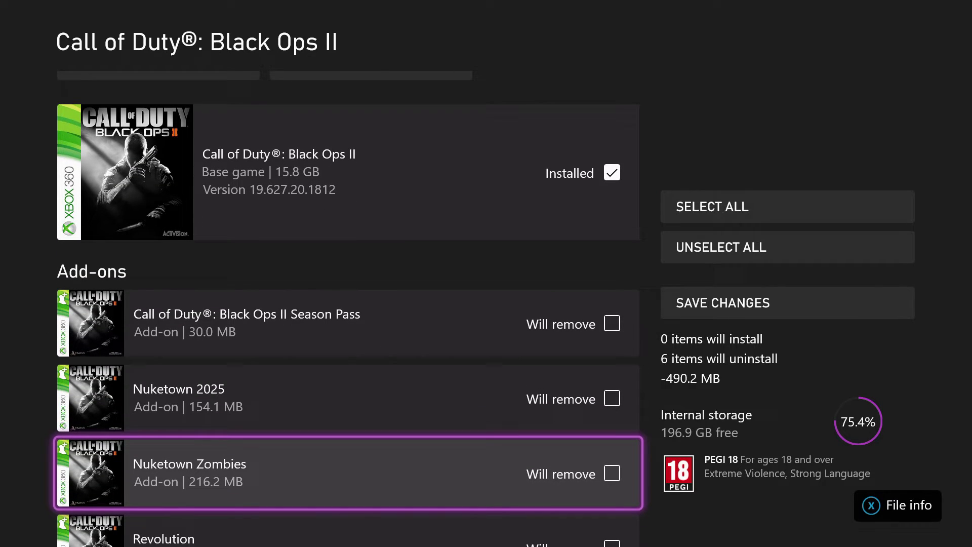
pyautogui.press('Down')
pyautogui.press('Down')
# Step: Leave the add-ons page without uninstalling the marked add-ons and return to the games list
pyautogui.press('Right')
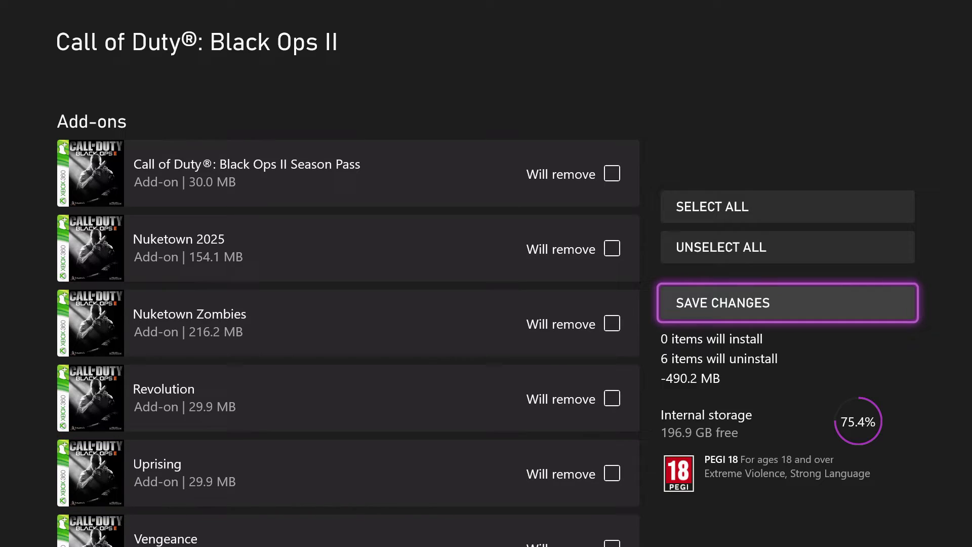
pyautogui.press('Return')
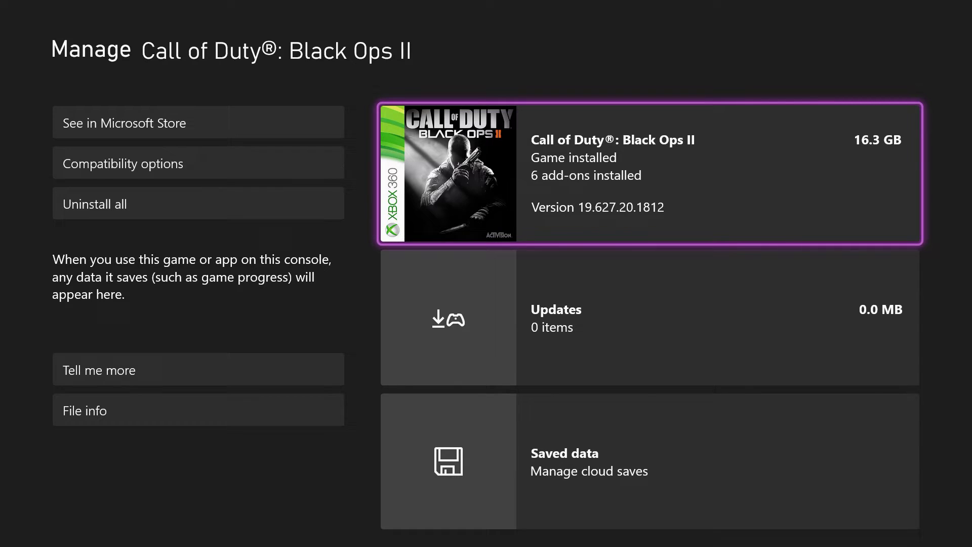
pyautogui.press('Down')
pyautogui.press('Down')
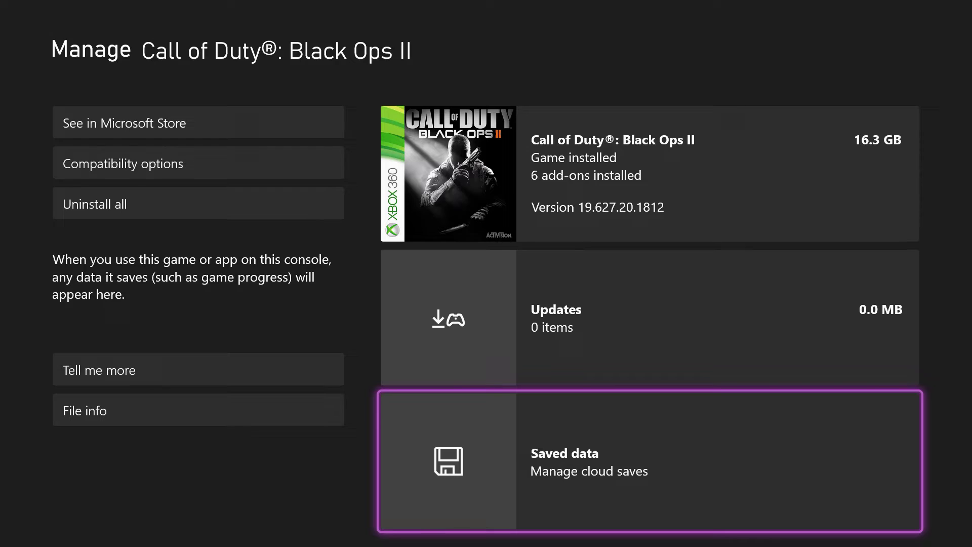
pyautogui.press('Escape')
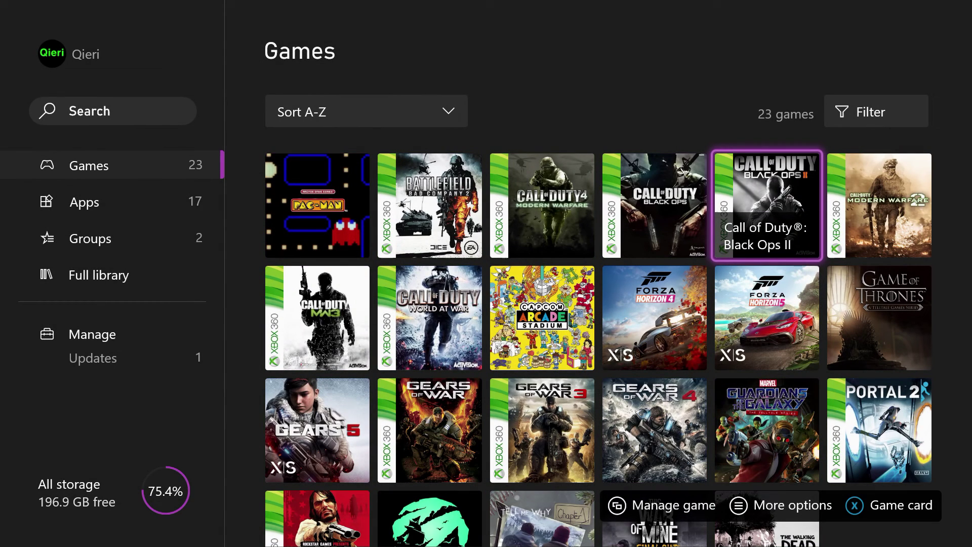
# Step: Go to the library's Manage section and open the page for freeing up space
pyautogui.press('Down')
pyautogui.press('Left')
pyautogui.press('Left')
pyautogui.press('Left')
pyautogui.press('Left')
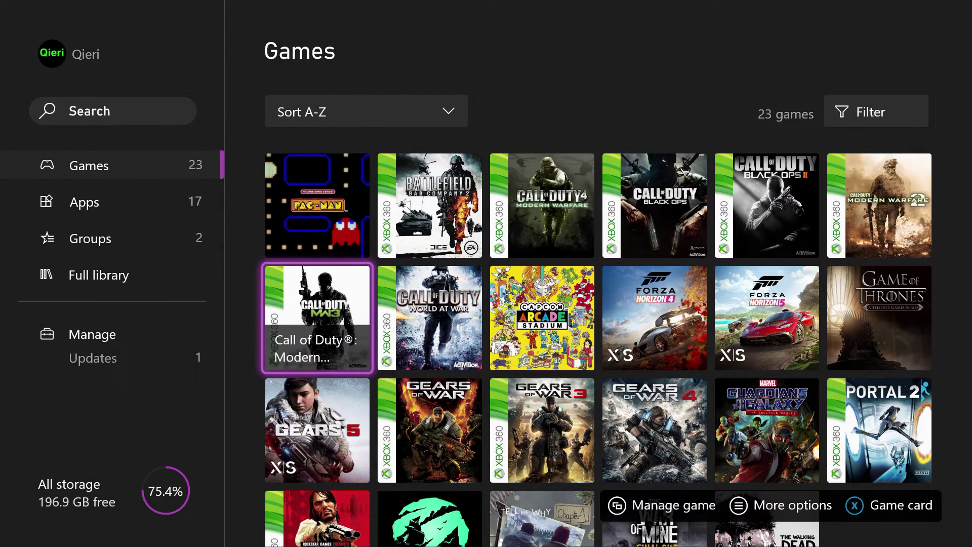
pyautogui.press('Left')
pyautogui.press('Down')
pyautogui.press('Down')
pyautogui.press('Down')
pyautogui.press('Down')
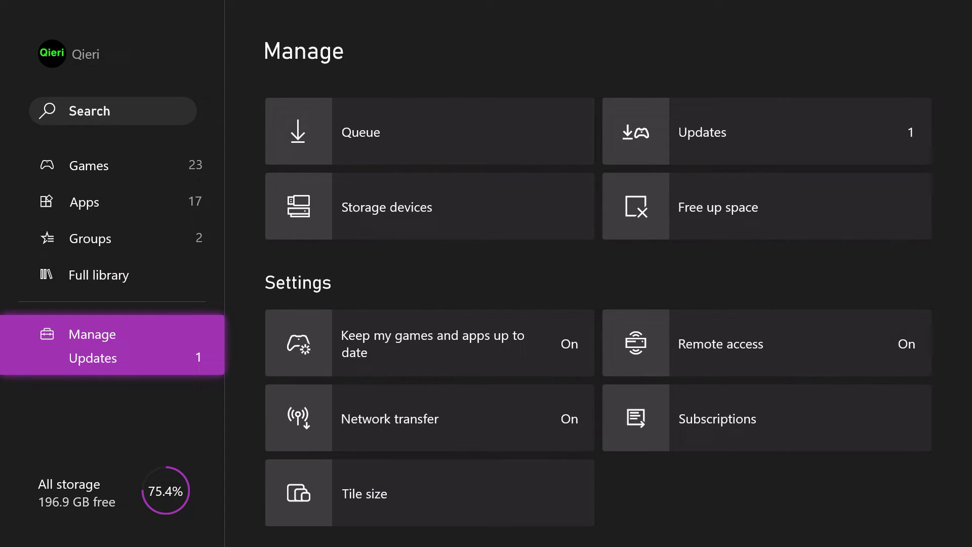
pyautogui.press('Right')
pyautogui.press('Right')
pyautogui.press('Down')
pyautogui.press('Return')
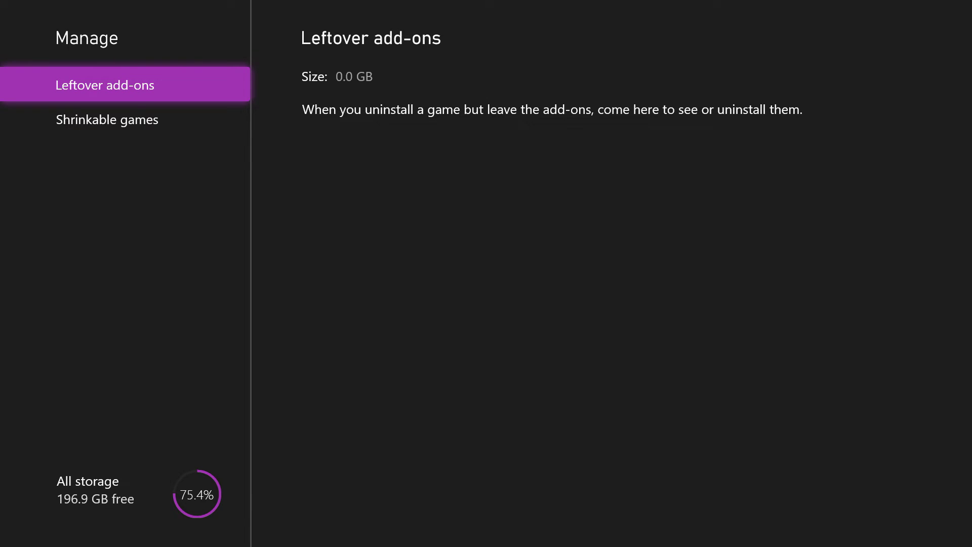
# Step: Check the leftover add-ons and shrinkable games, and exit to the home screen
pyautogui.press('Down')
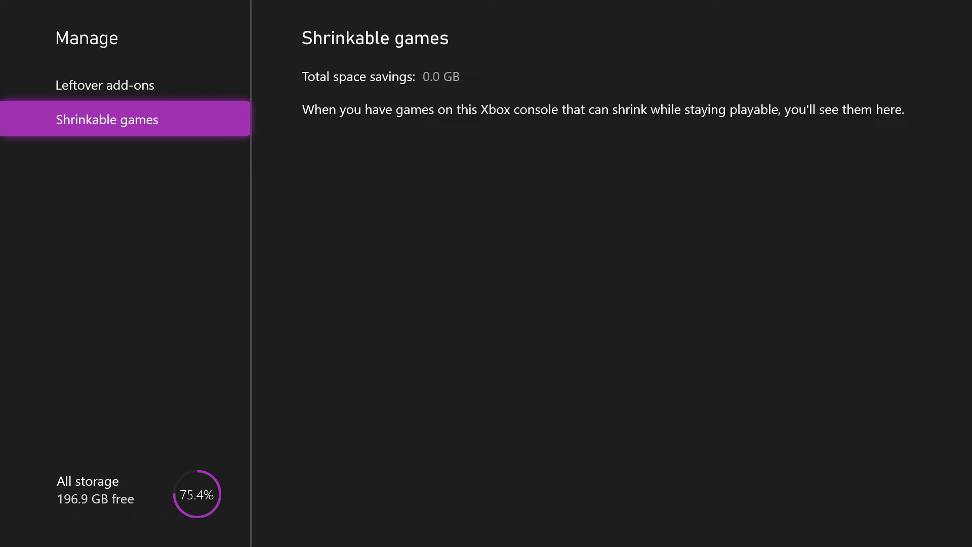
pyautogui.press('Up')
pyautogui.press('Down')
pyautogui.press('Escape')
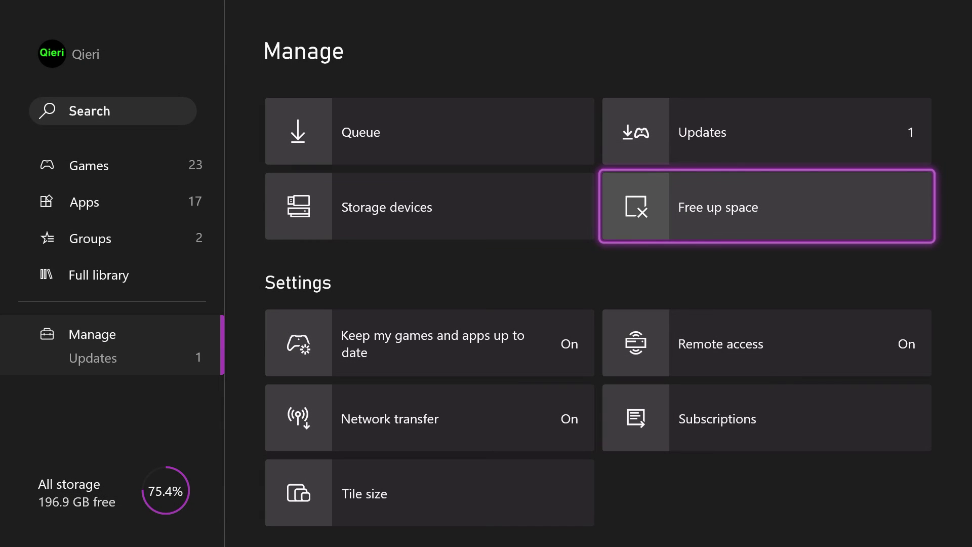
pyautogui.press('Escape')
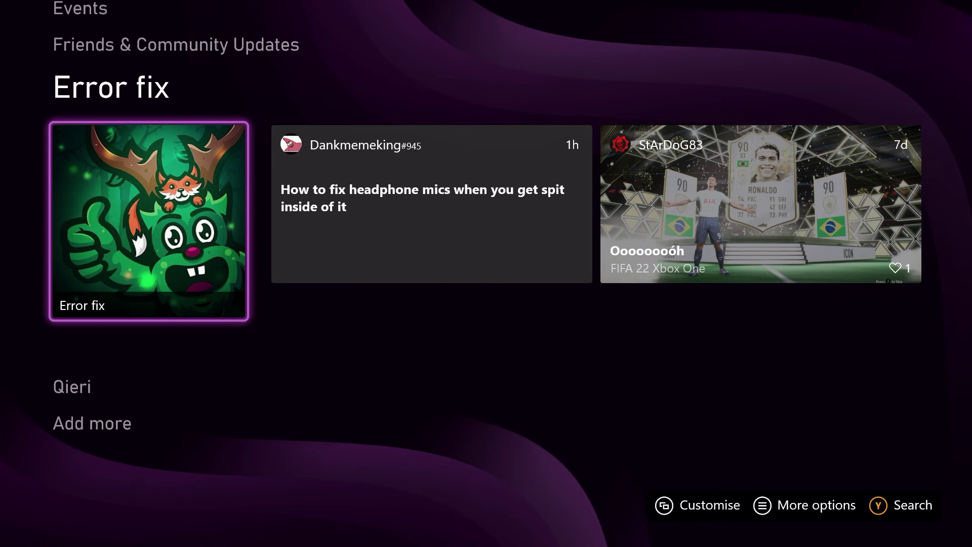